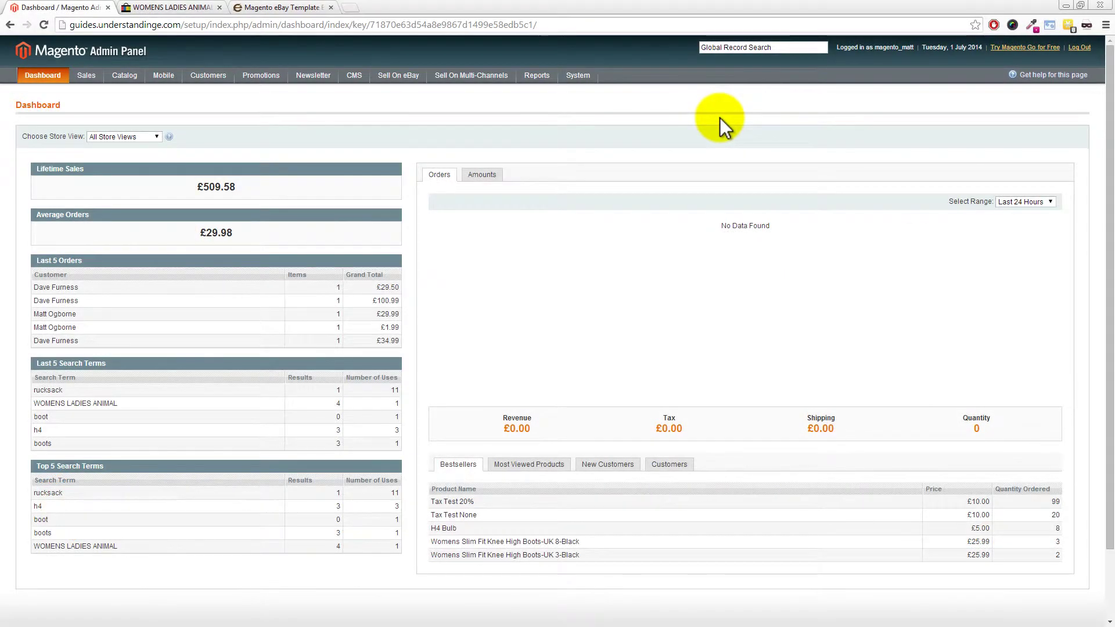
- Check the live eBay rucksack listing, then open M2E Pro's Default listing showing four products
click(199, 14)
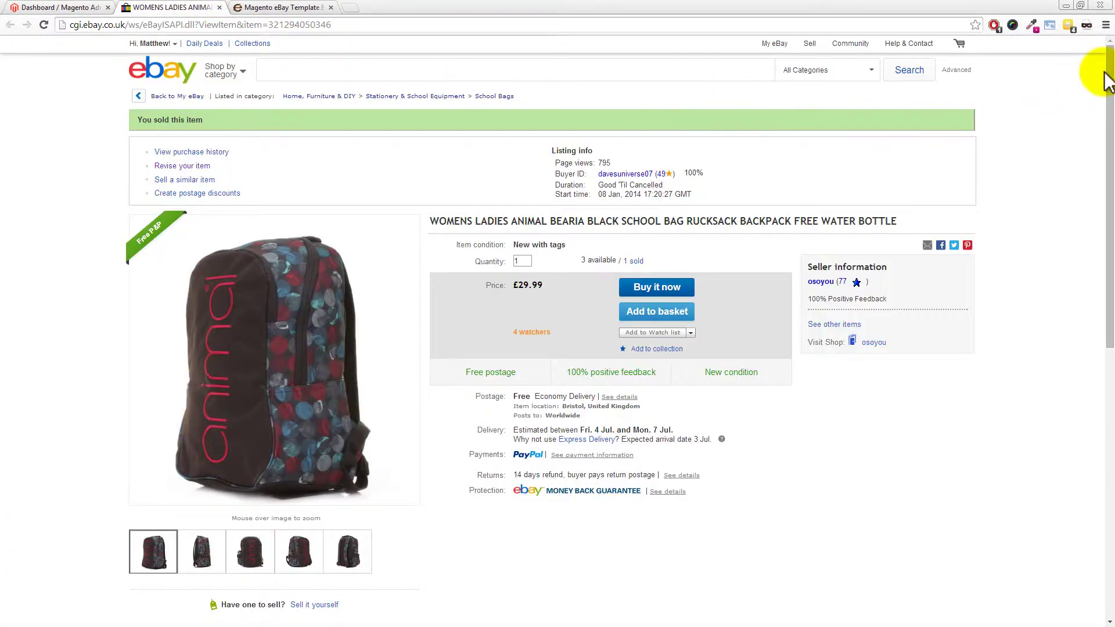
drag(1106, 80, 1104, 280)
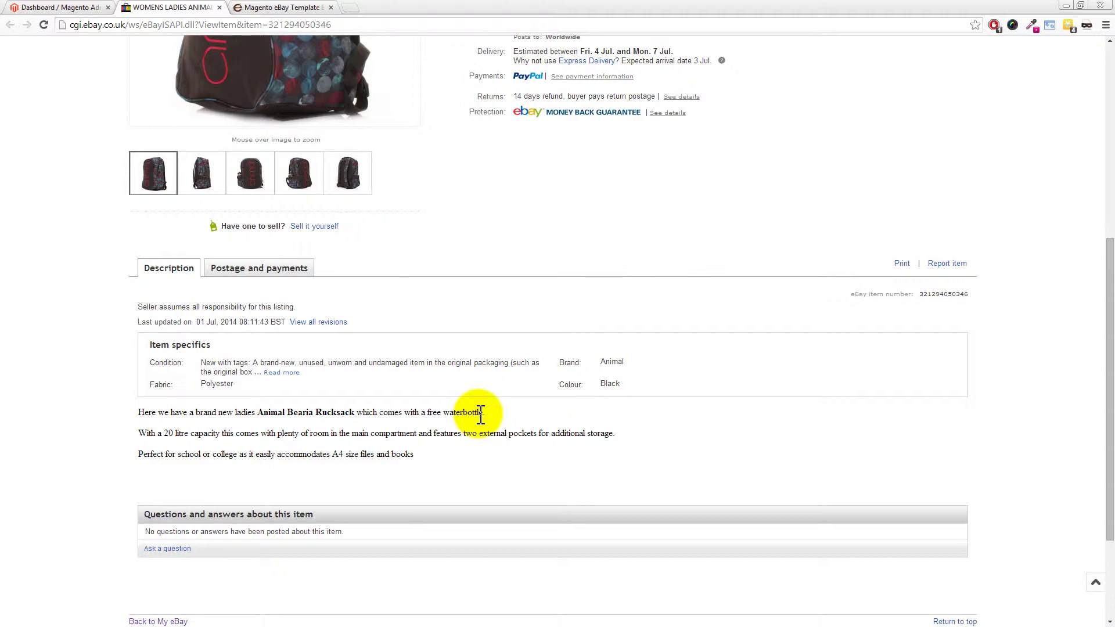
click(85, 8)
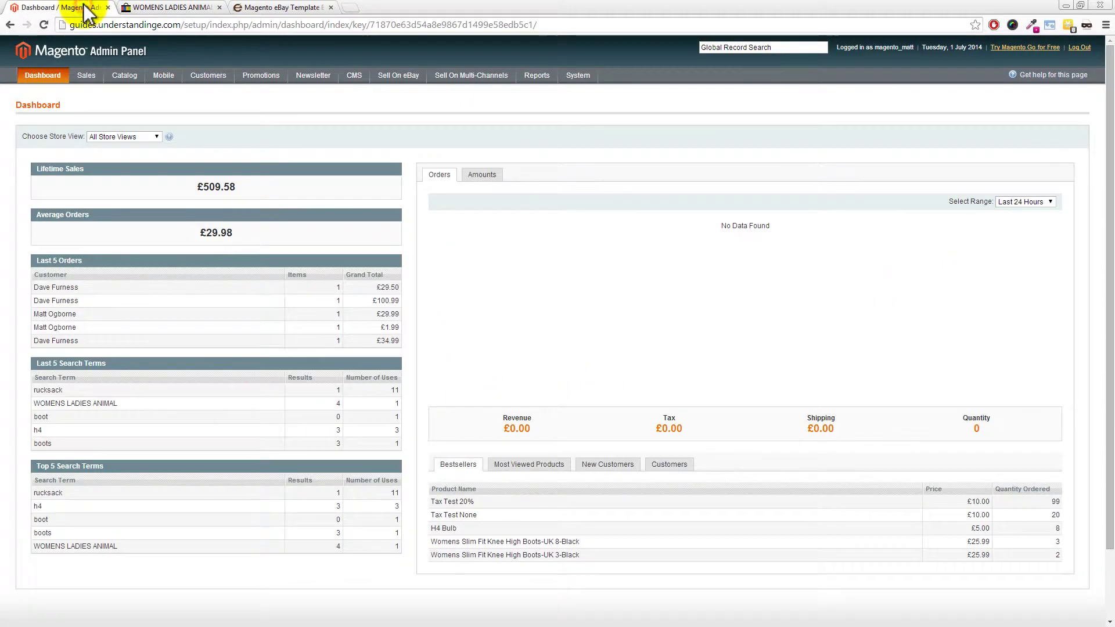
mouse_move(398, 75)
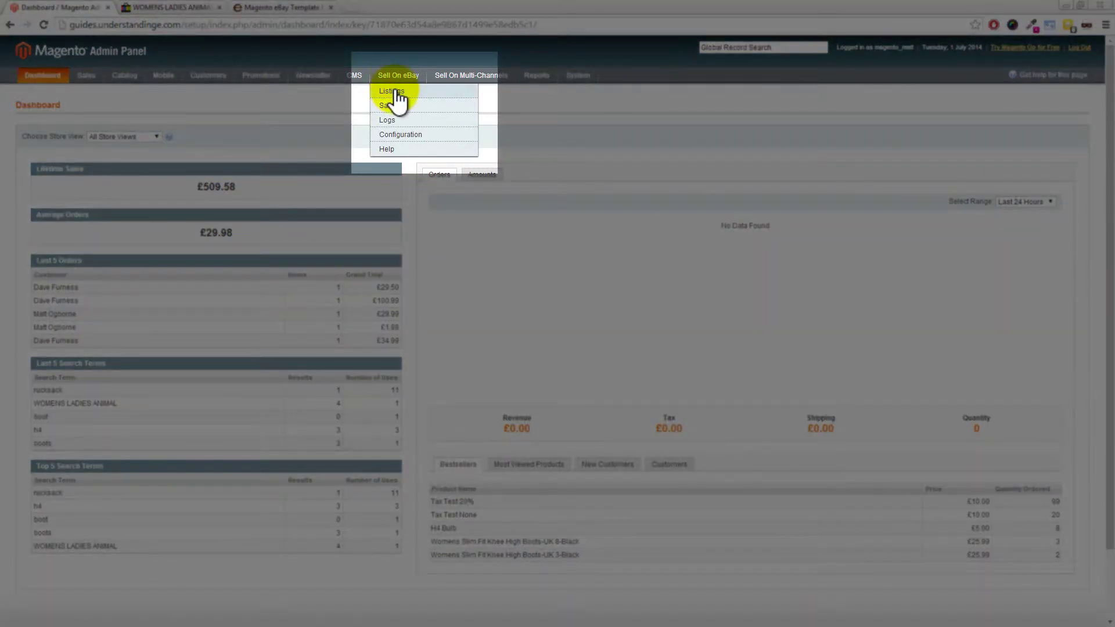
click(391, 92)
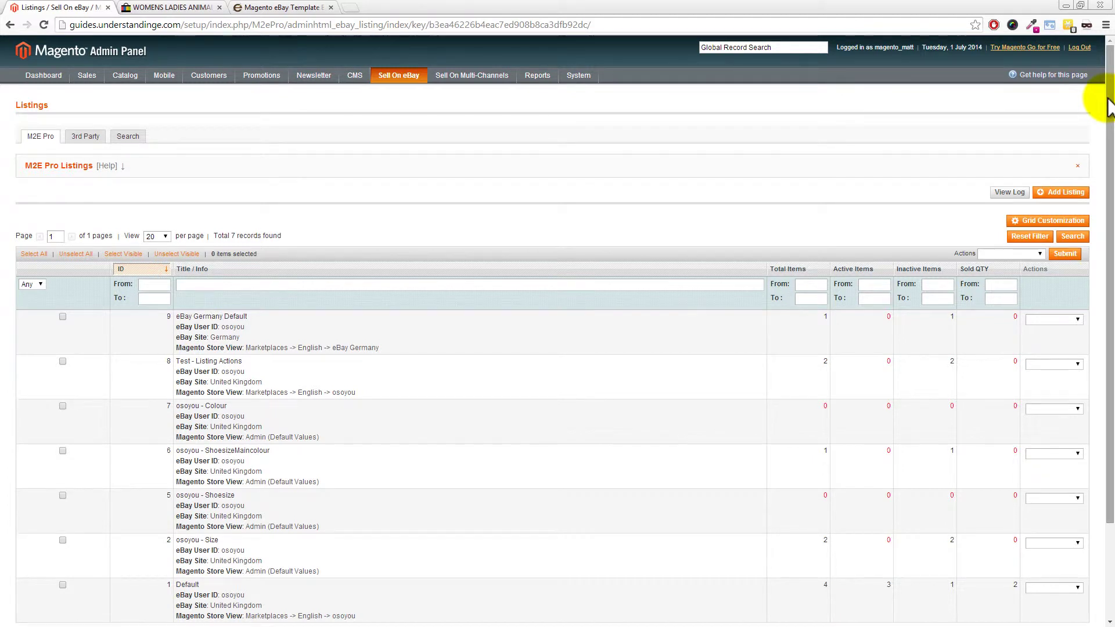
drag(1108, 109, 1107, 166)
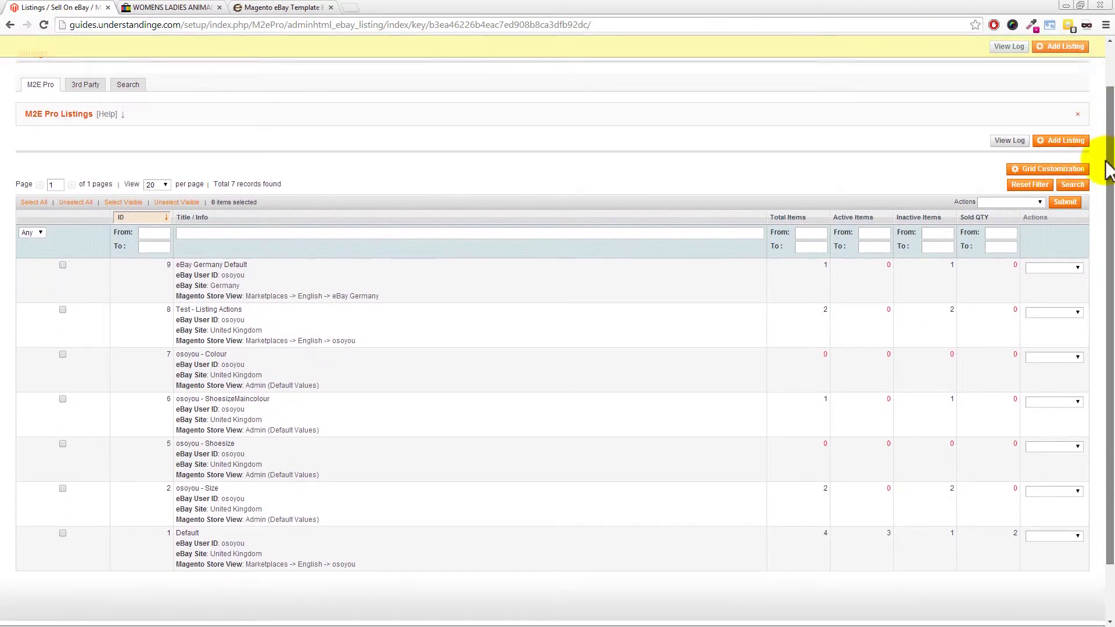
scroll(1108, 168, down, 1)
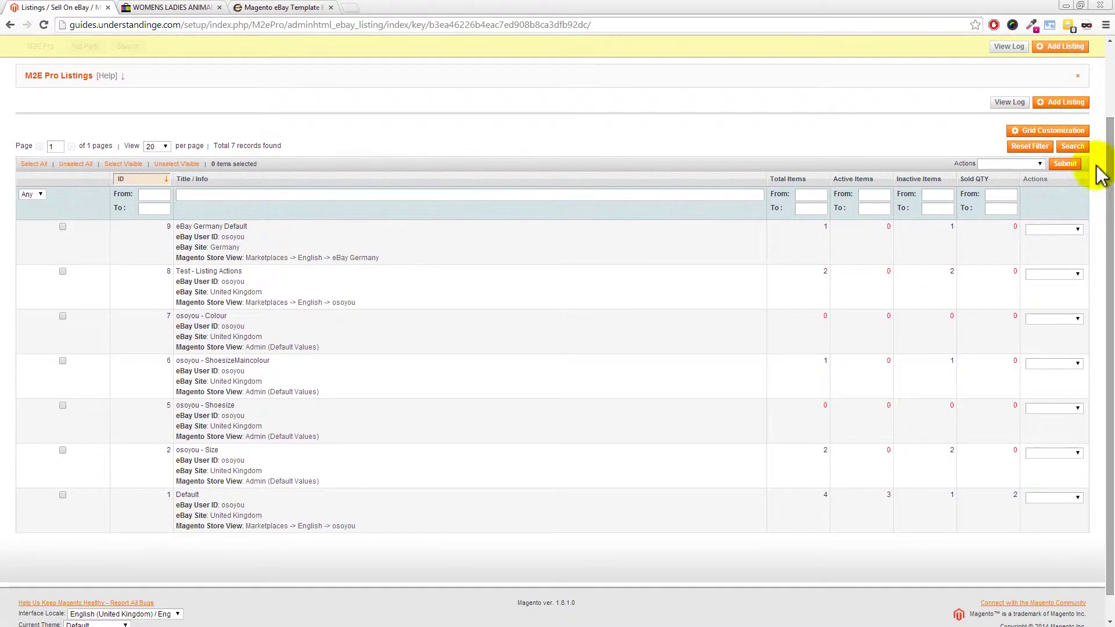
click(248, 506)
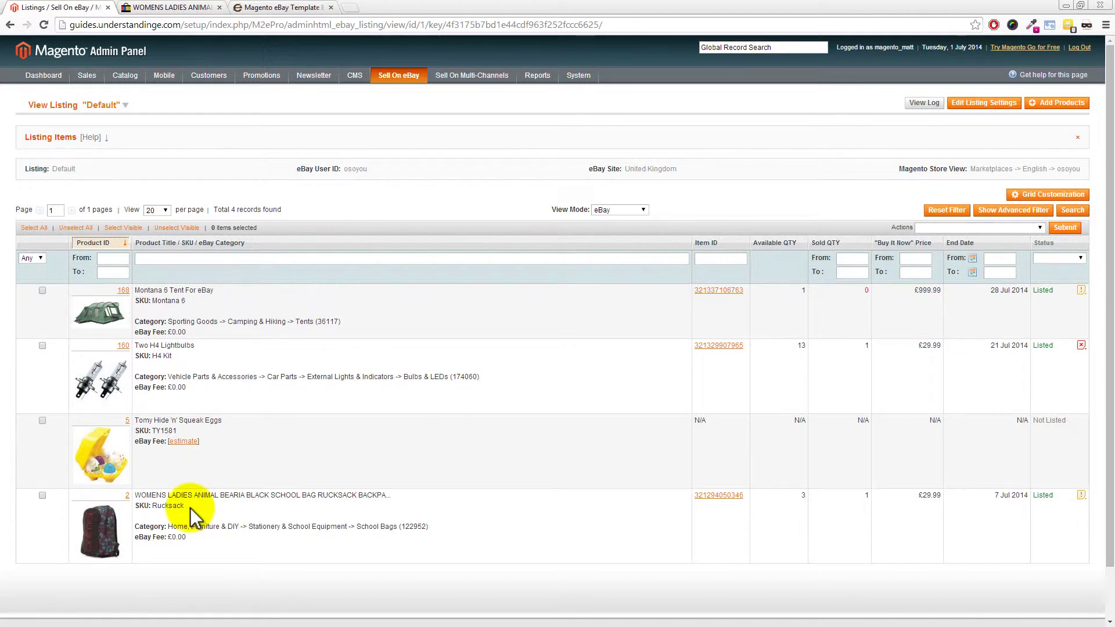
- Run Revise Item(s) on eBay for the selected rucksack row and confirm it
click(42, 495)
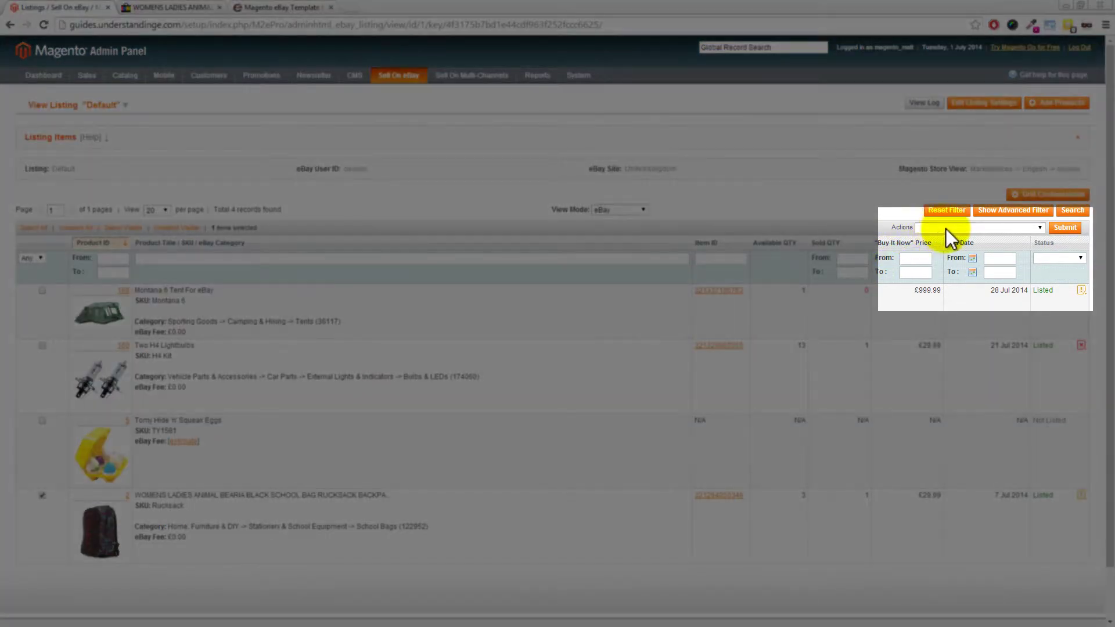
click(945, 229)
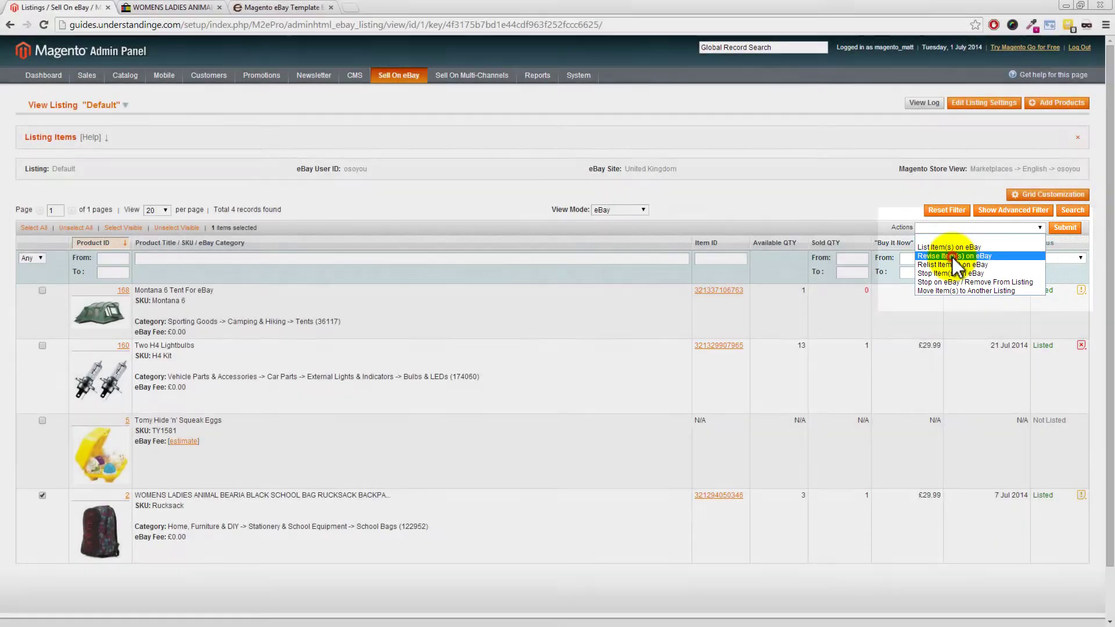
click(952, 257)
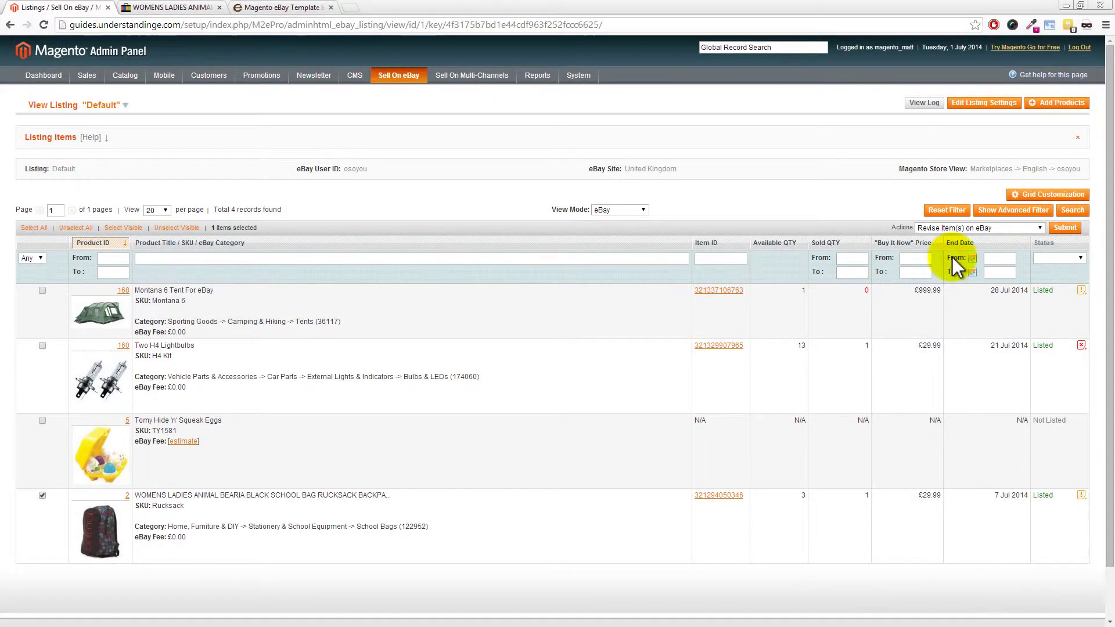
click(1064, 228)
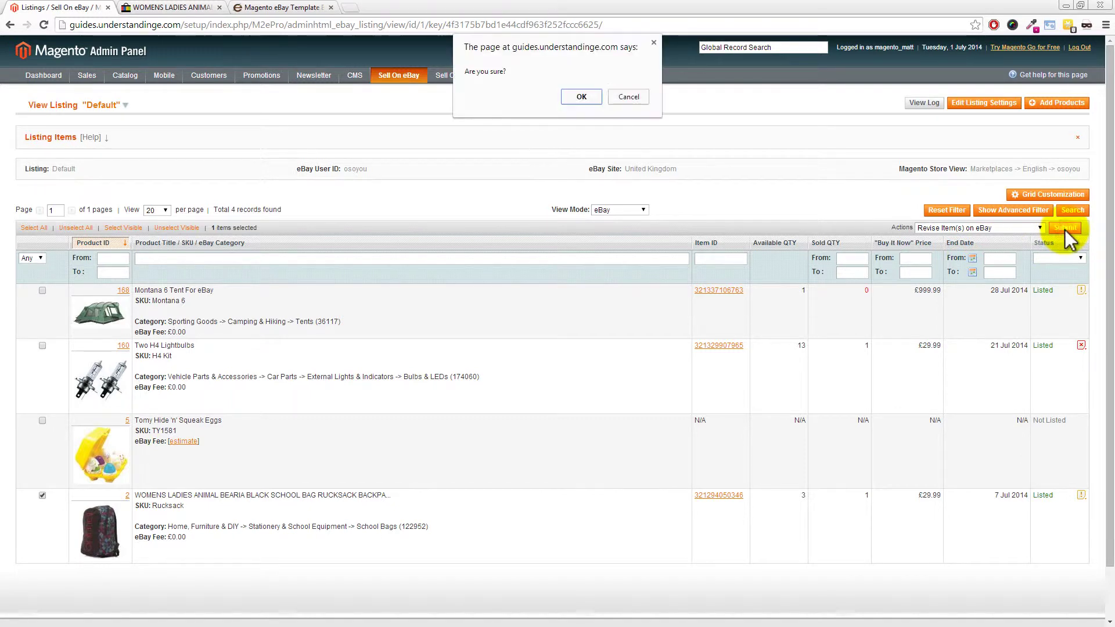
click(581, 98)
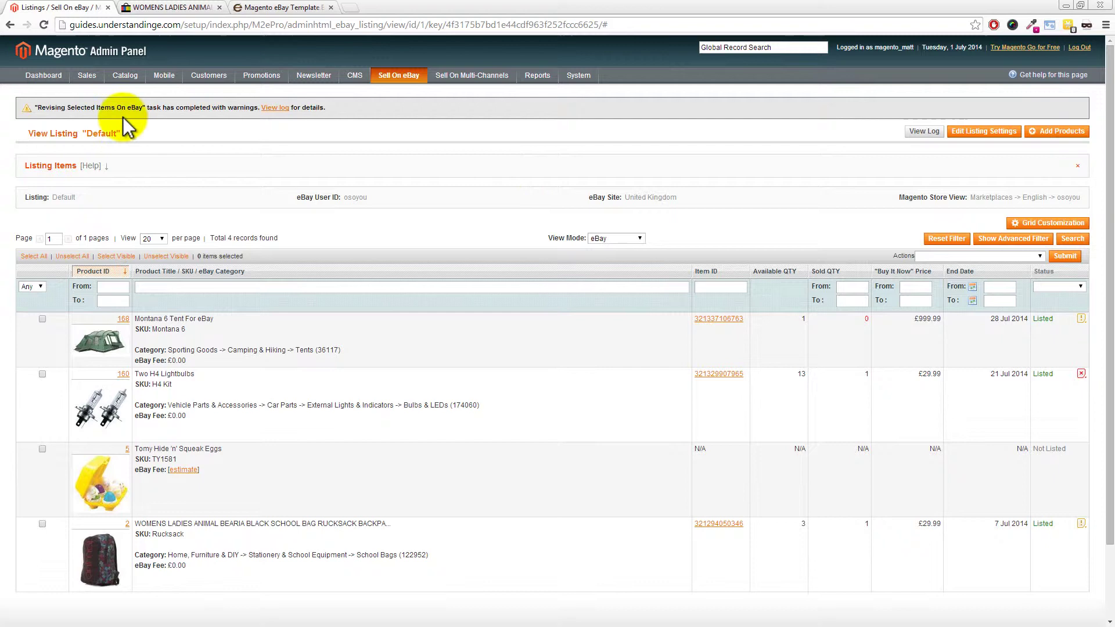
- Show the rucksack's listing log from its Status column
click(1082, 525)
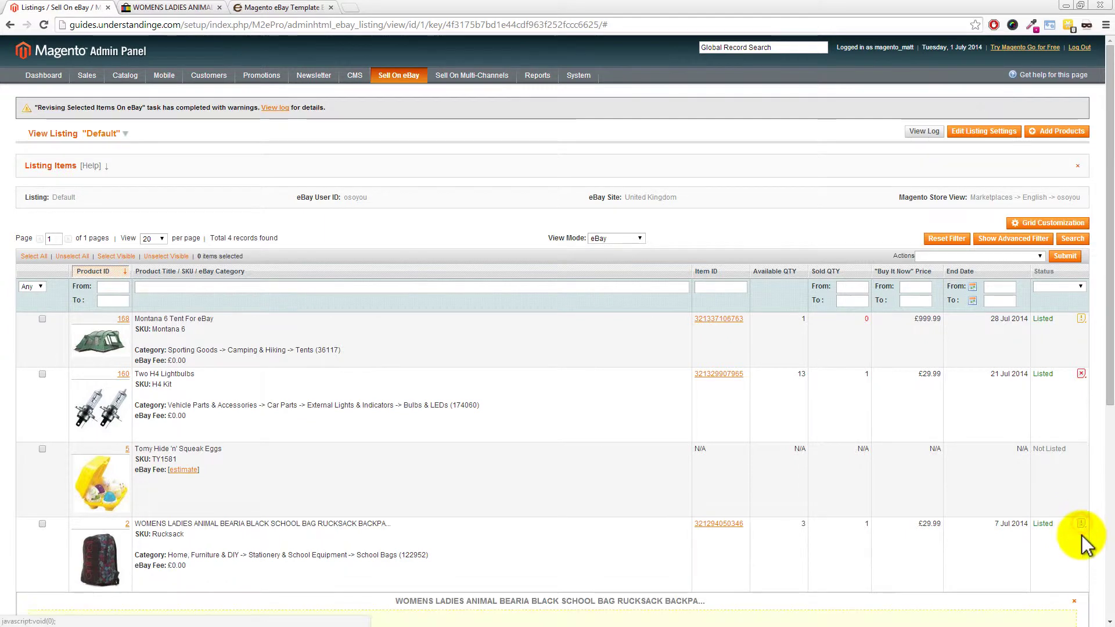
scroll(1072, 531, down, 2)
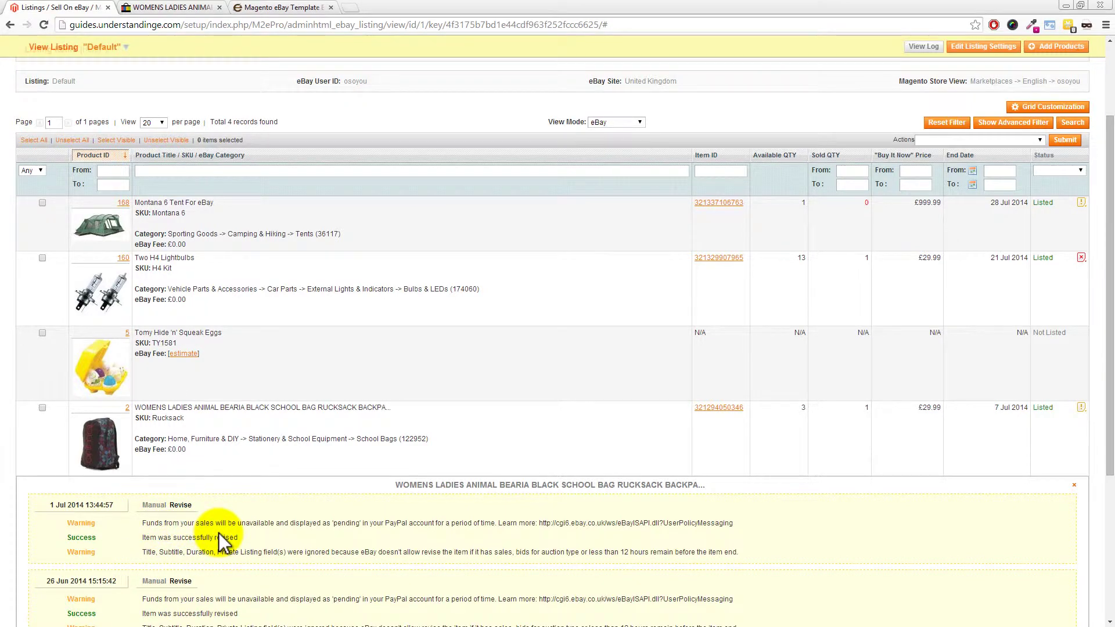
scroll(222, 541, up, 2)
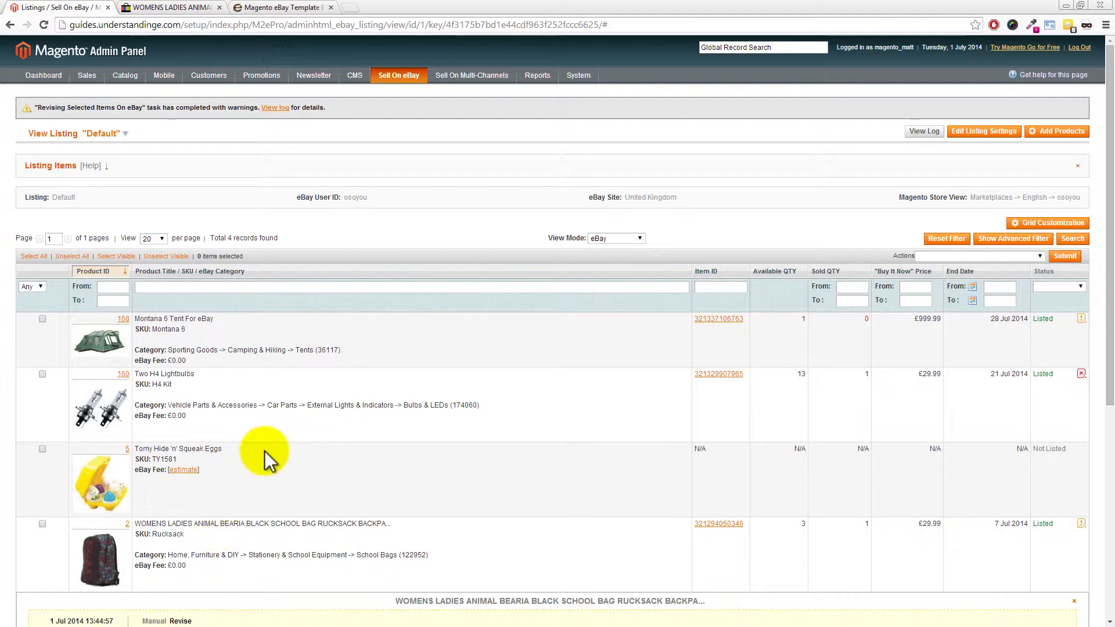
- Enter the seller's eBay ID in the UnderstandingE builder and generate the custom template
click(281, 8)
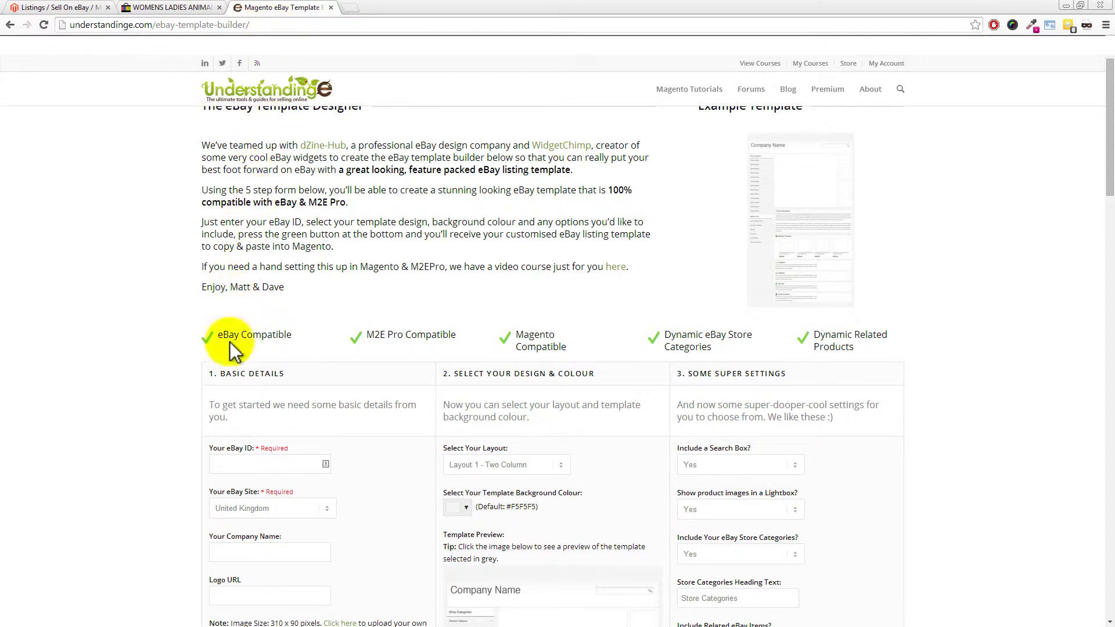
click(232, 464)
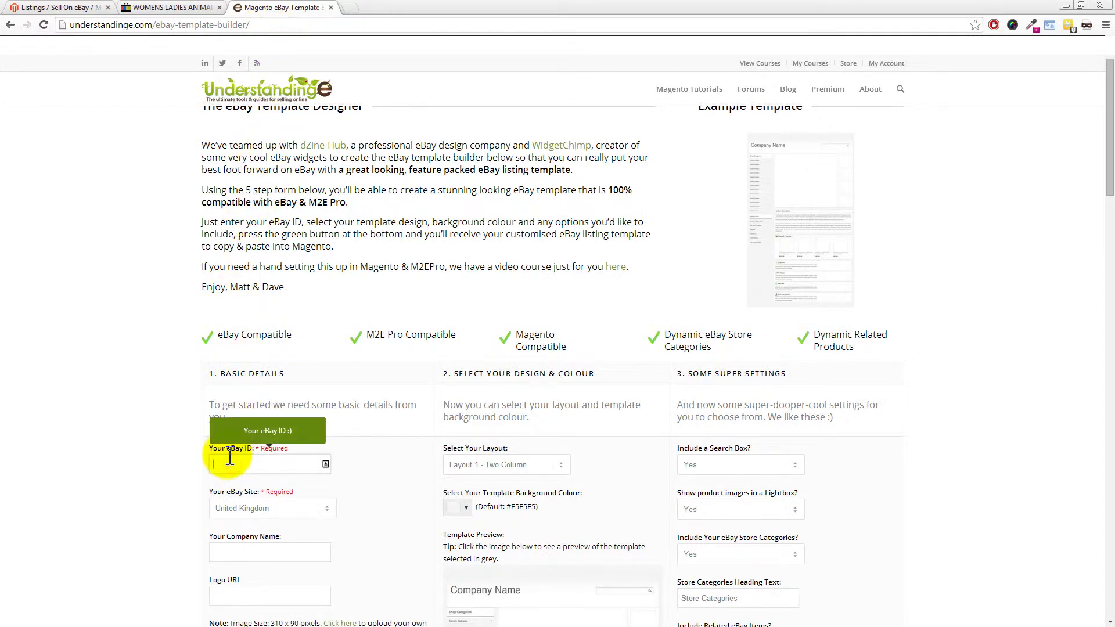
text(osoyou)
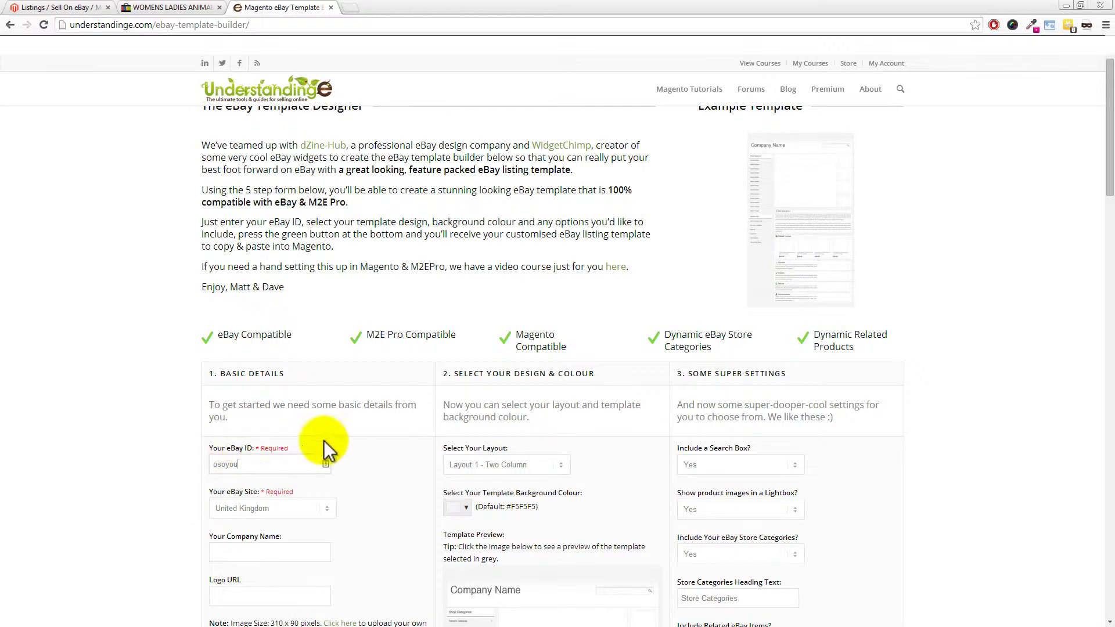
drag(1108, 192, 1104, 242)
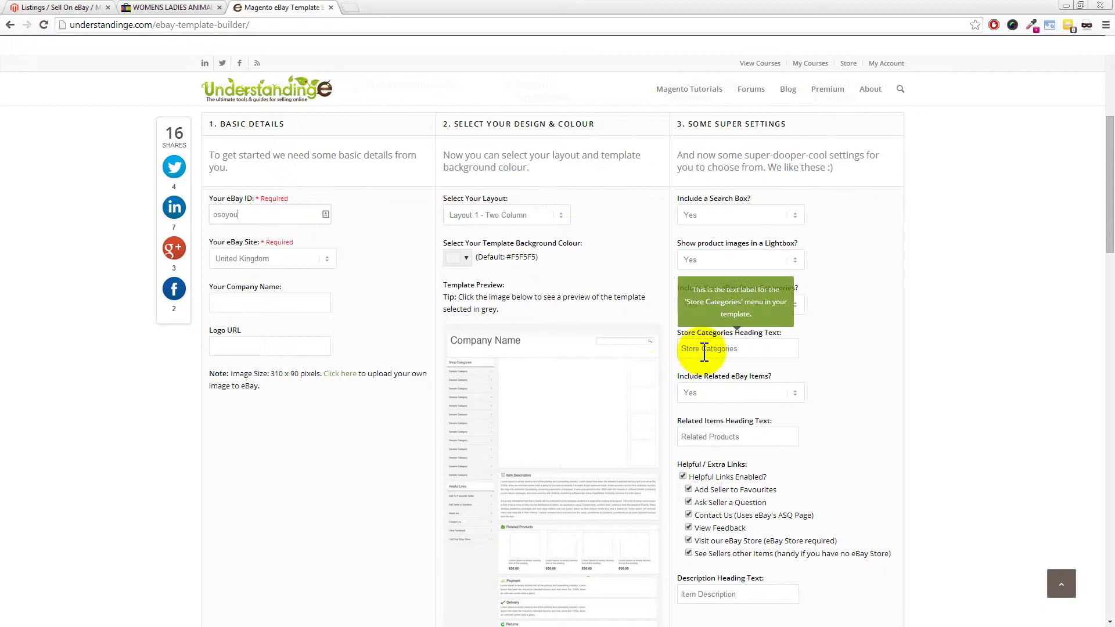
drag(1110, 219, 1105, 455)
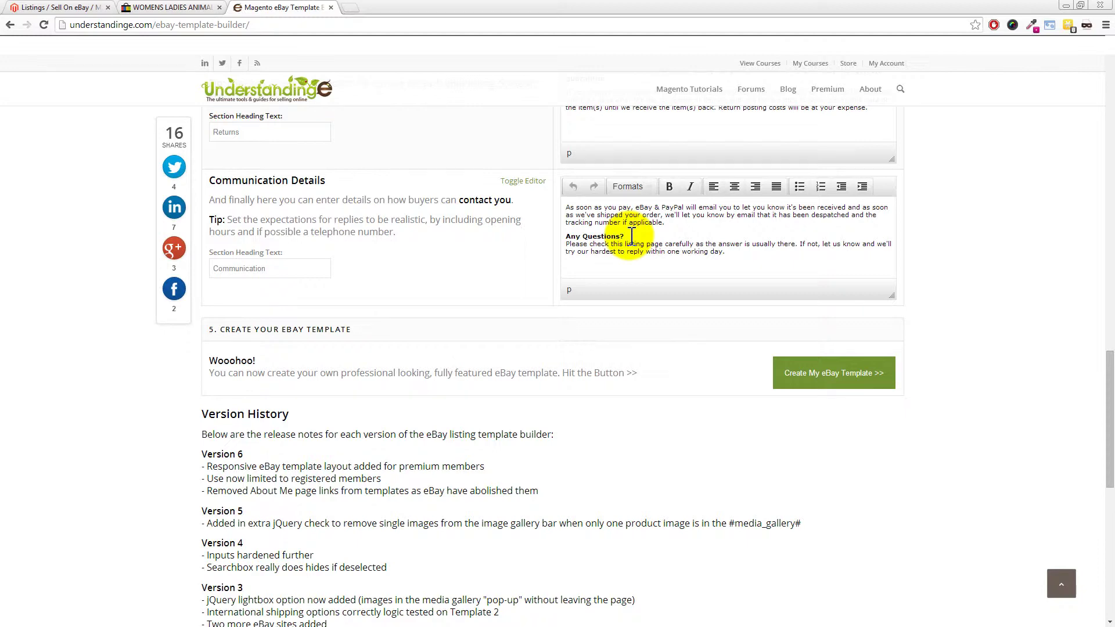
mouse_move(1105, 375)
mouse_down()
mouse_move(1110, 280)
mouse_move(1108, 375)
mouse_up()
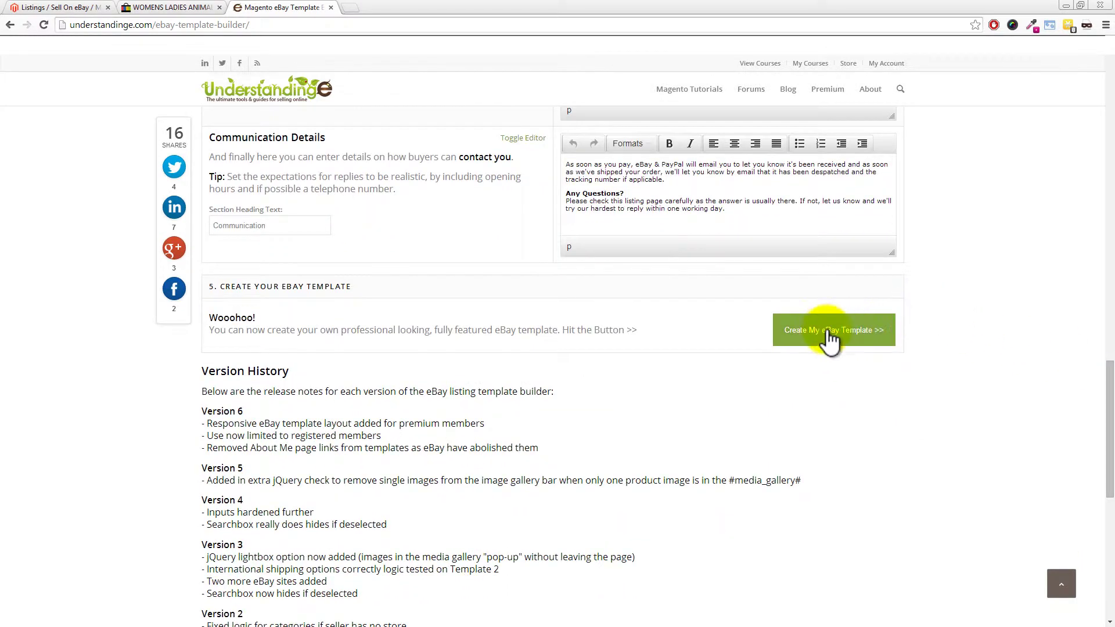
click(823, 341)
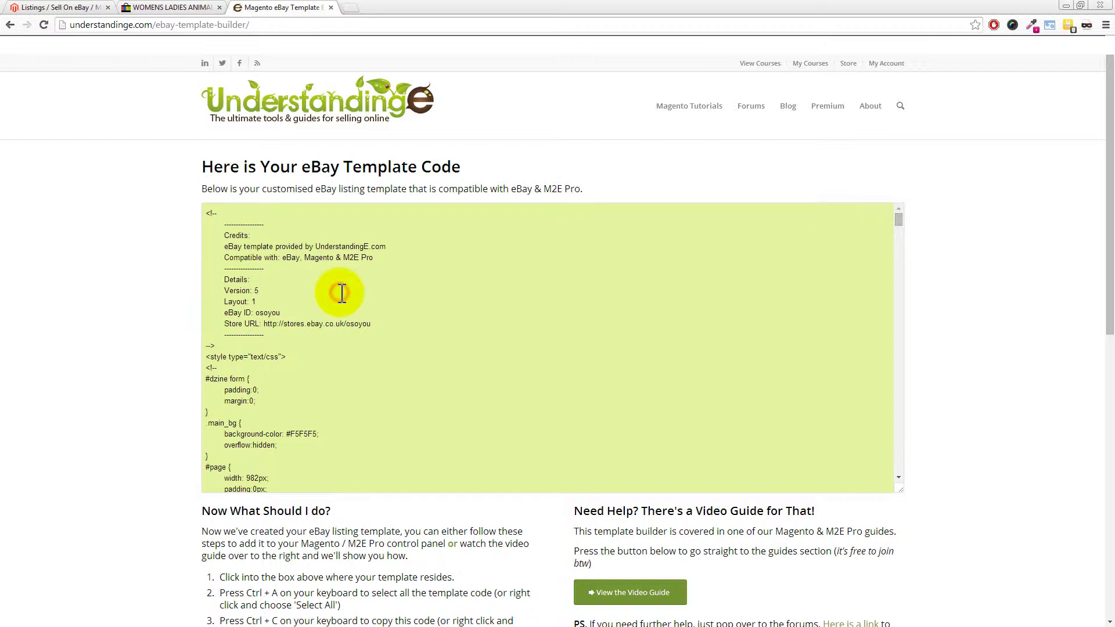
- Select and copy all generated template code, then go back to the Magento listing
click(341, 291)
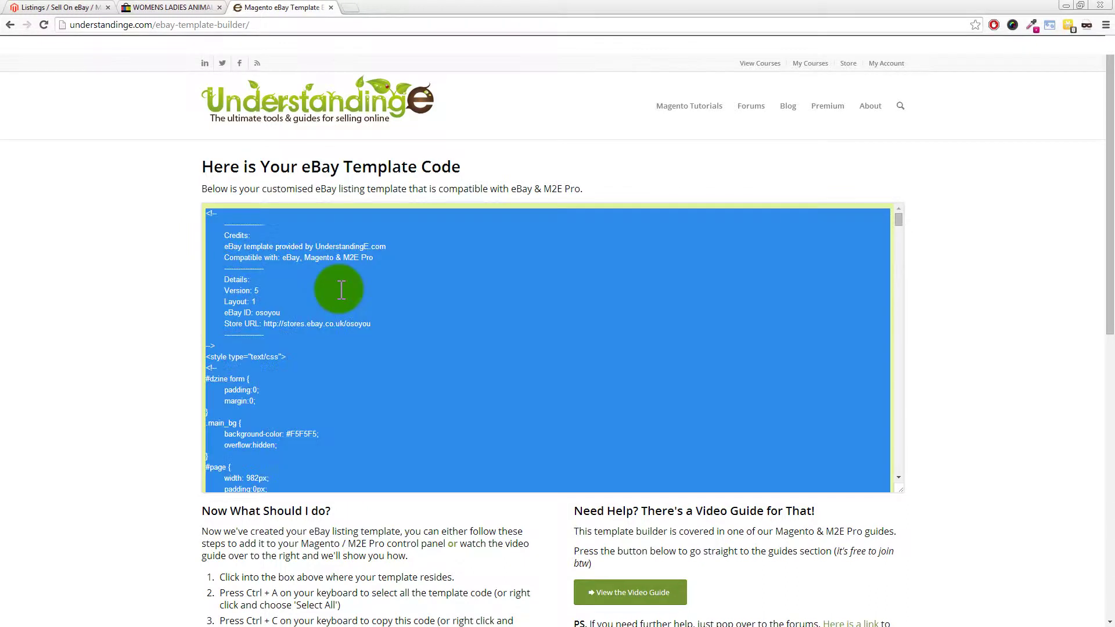
click(312, 262)
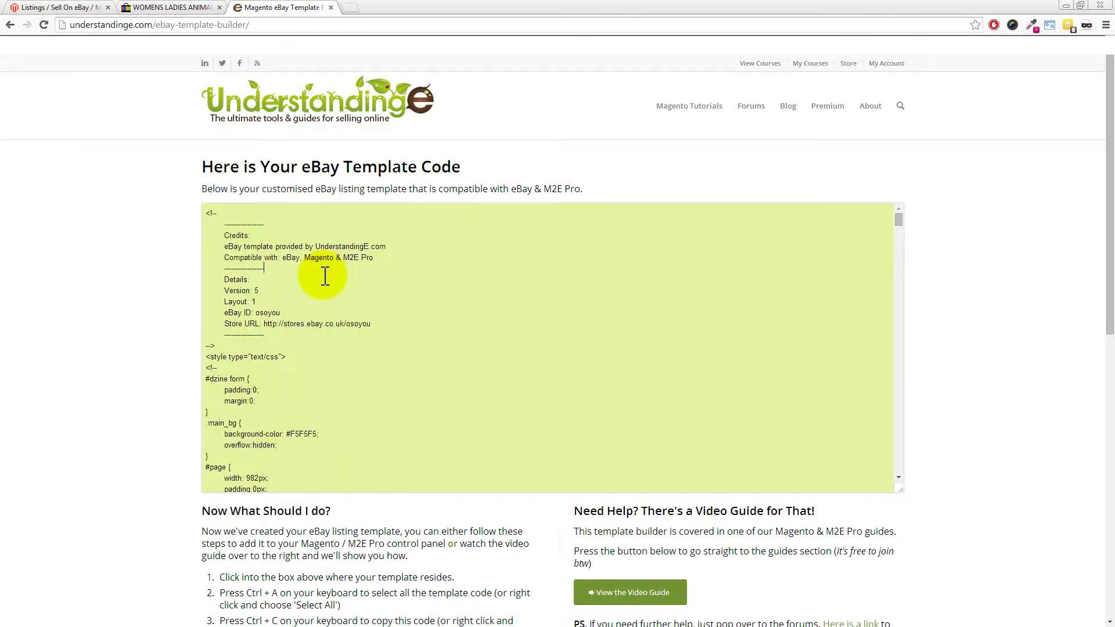
key(ctrl+a)
right_click(321, 251)
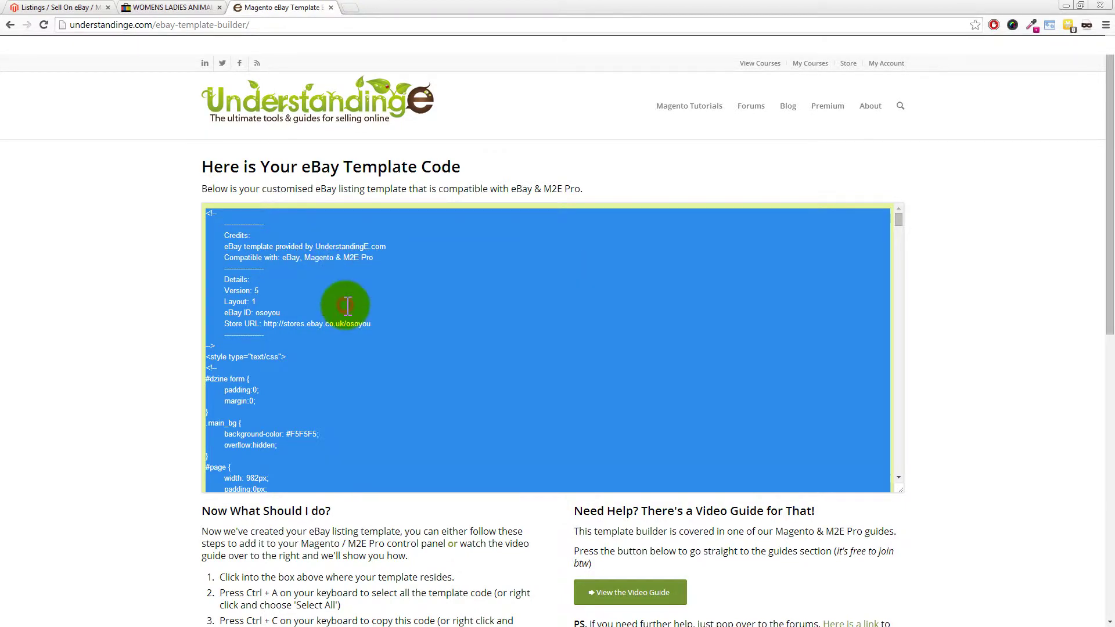
click(80, 11)
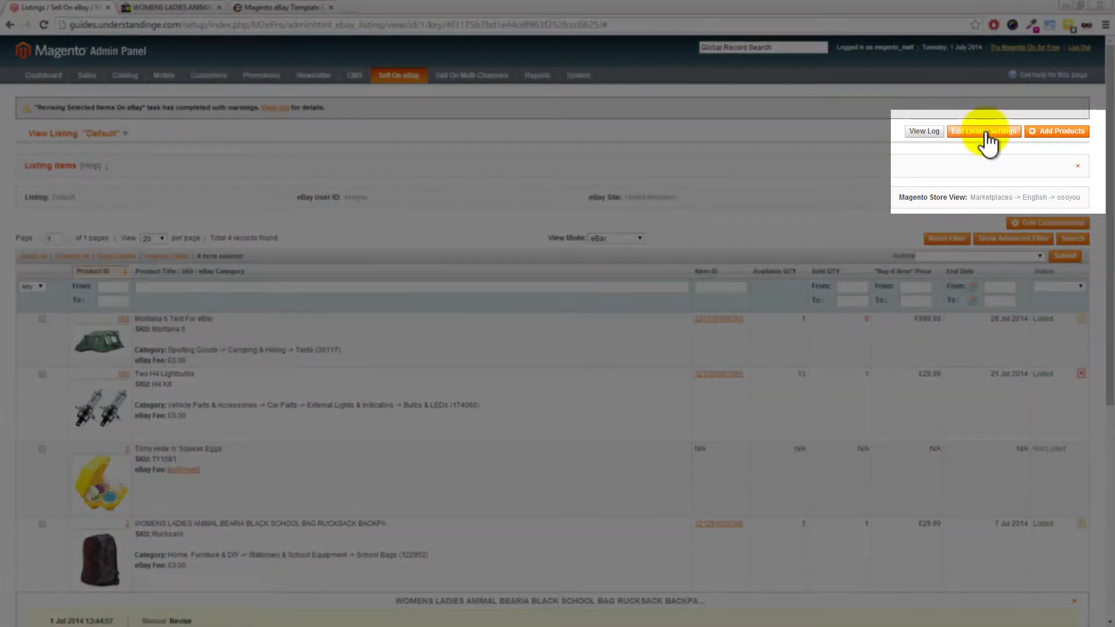
- In the listing's Selling settings, set Description Source to Custom Description
click(989, 143)
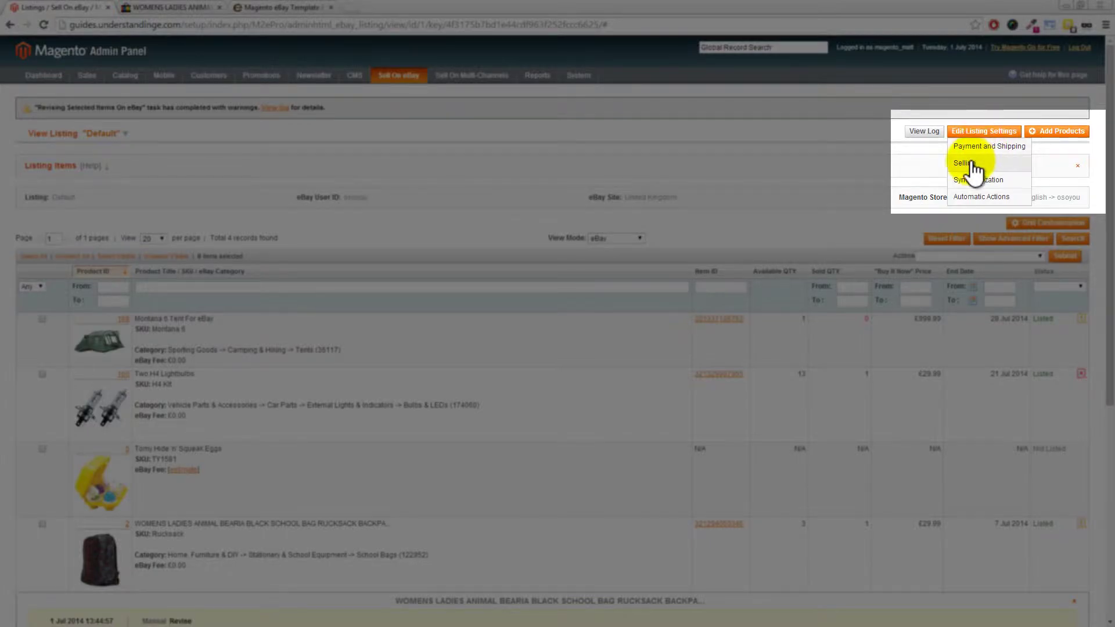
click(964, 164)
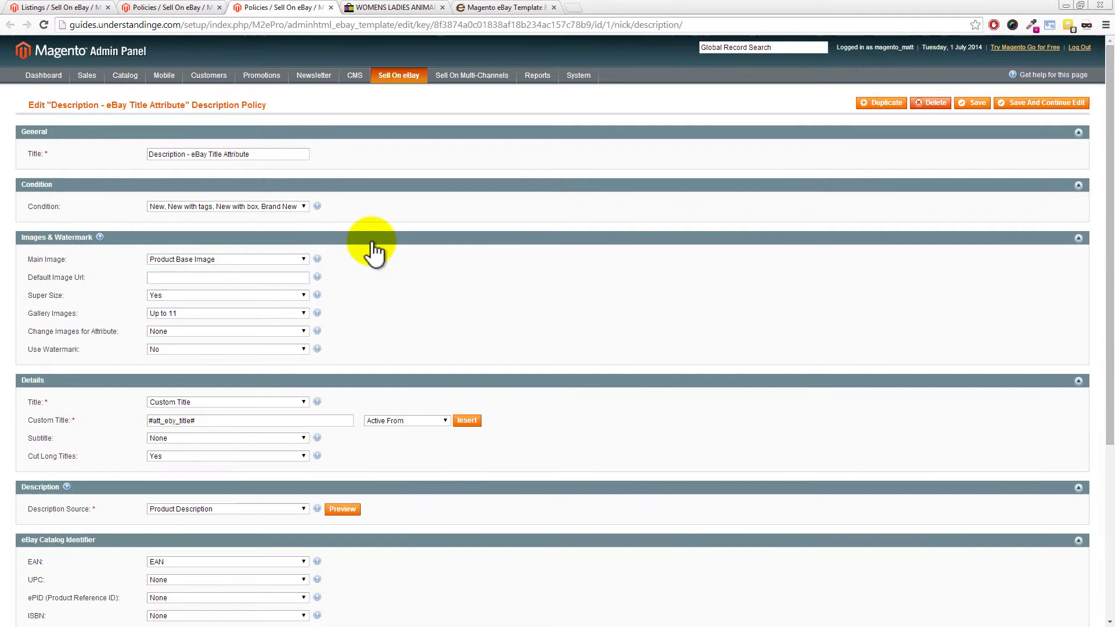
drag(1111, 131, 1100, 249)
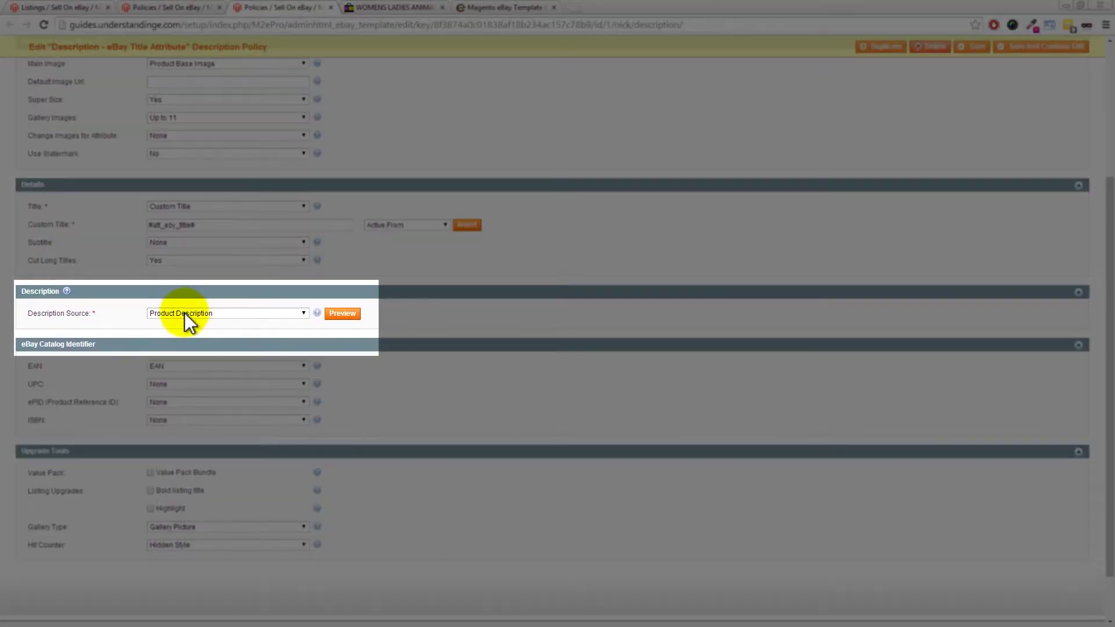
click(184, 313)
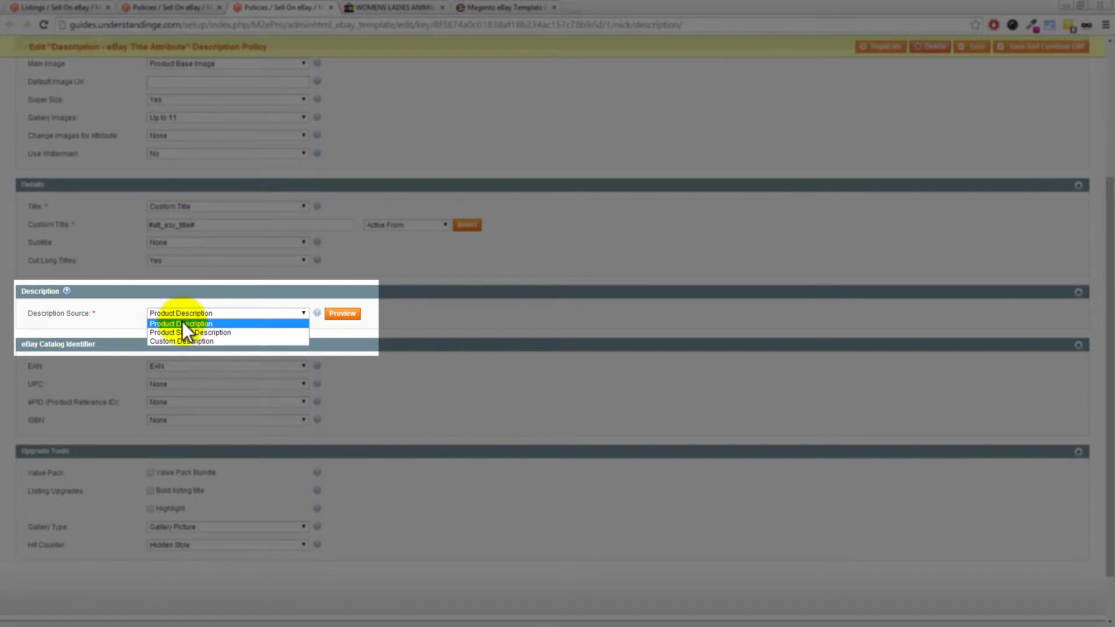
click(179, 343)
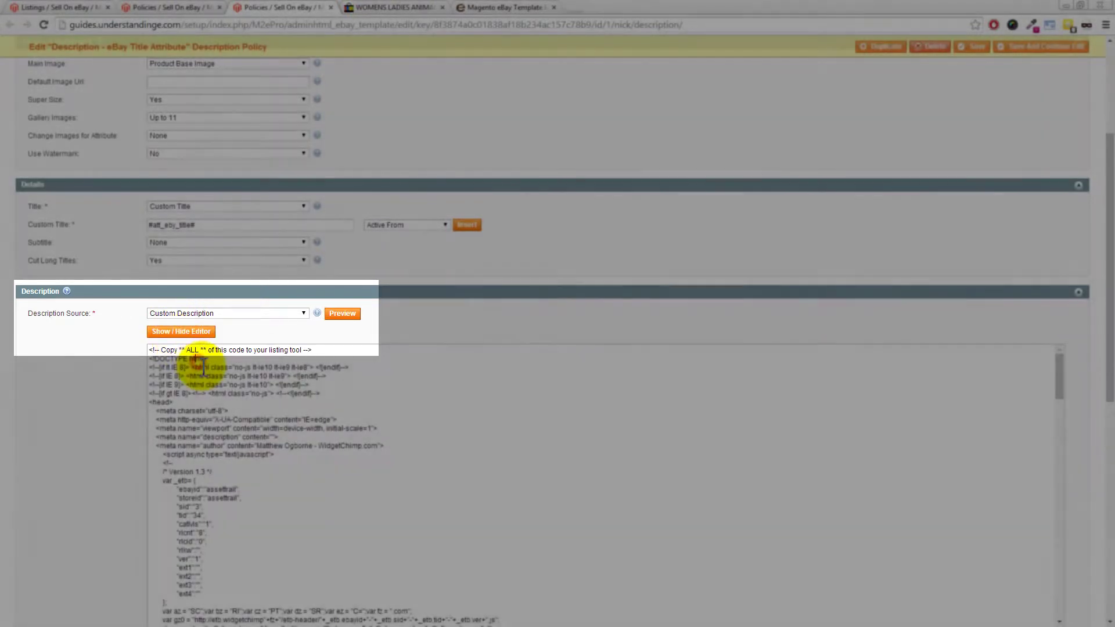
- Replace the existing description code with the copied template and save the policy
click(201, 366)
key(ctrl+a)
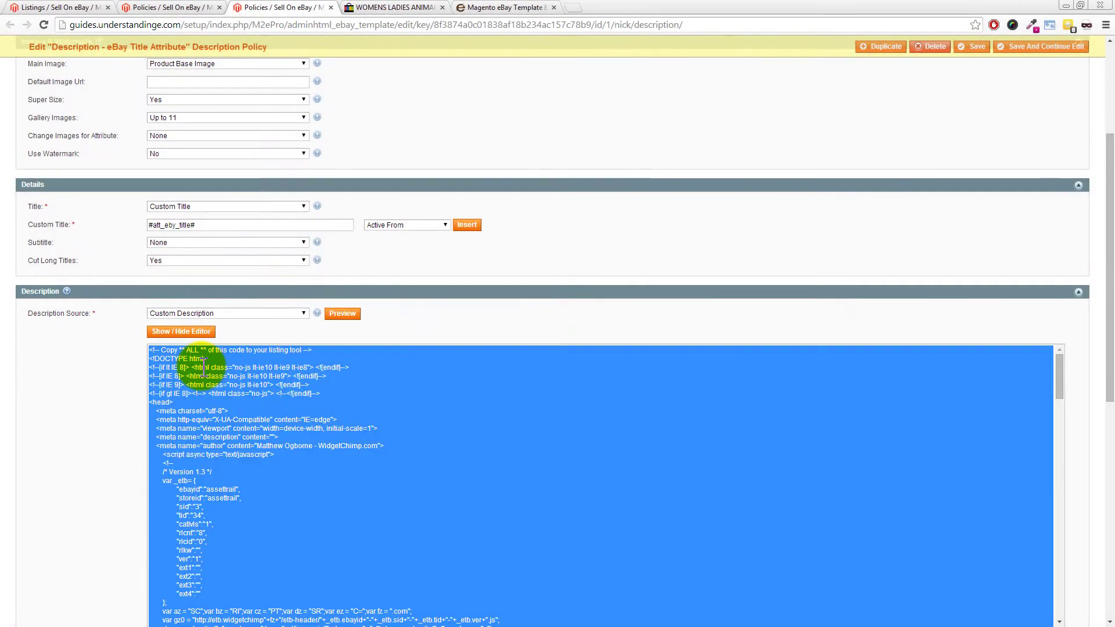
key(BackSpace)
key(ctrl+v)
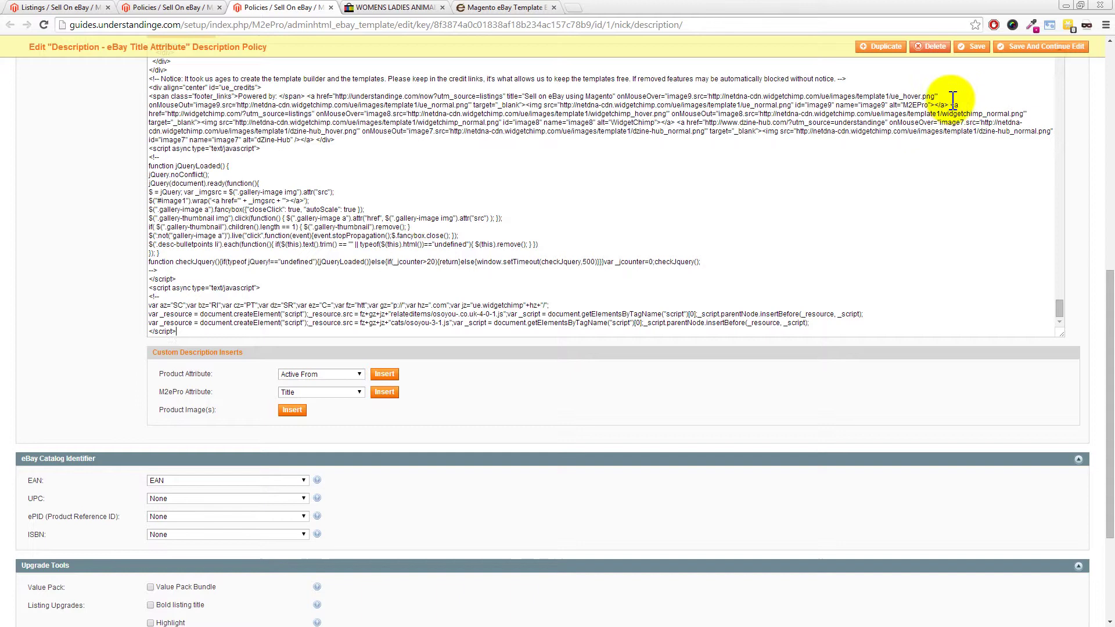
click(977, 57)
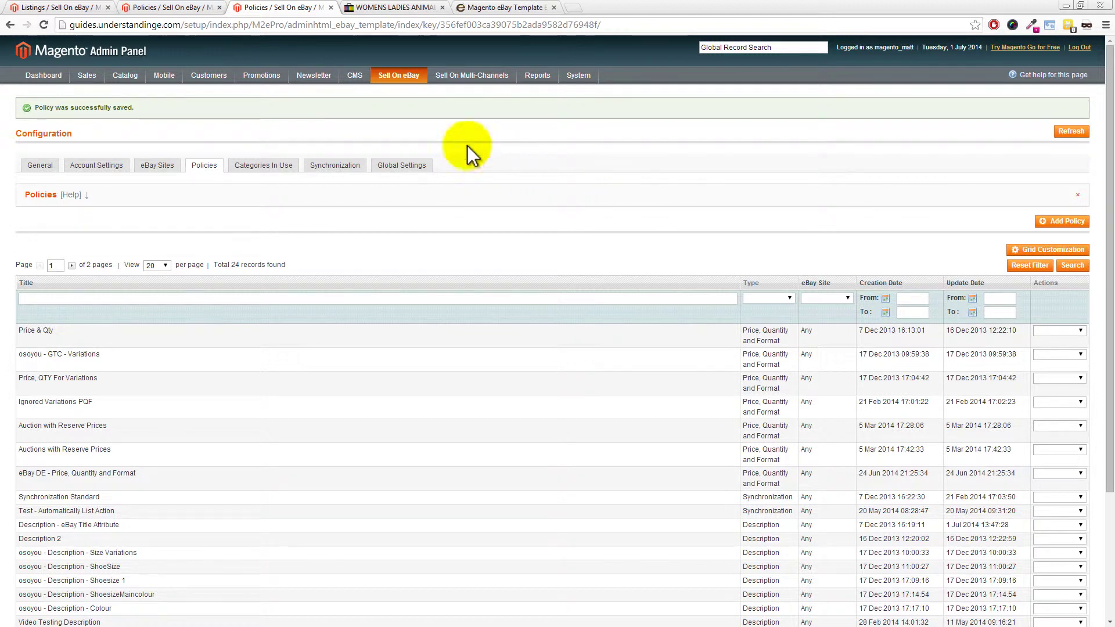
- Revise the rucksack again via Actions > Revise Item(s) on eBay and confirm
click(78, 8)
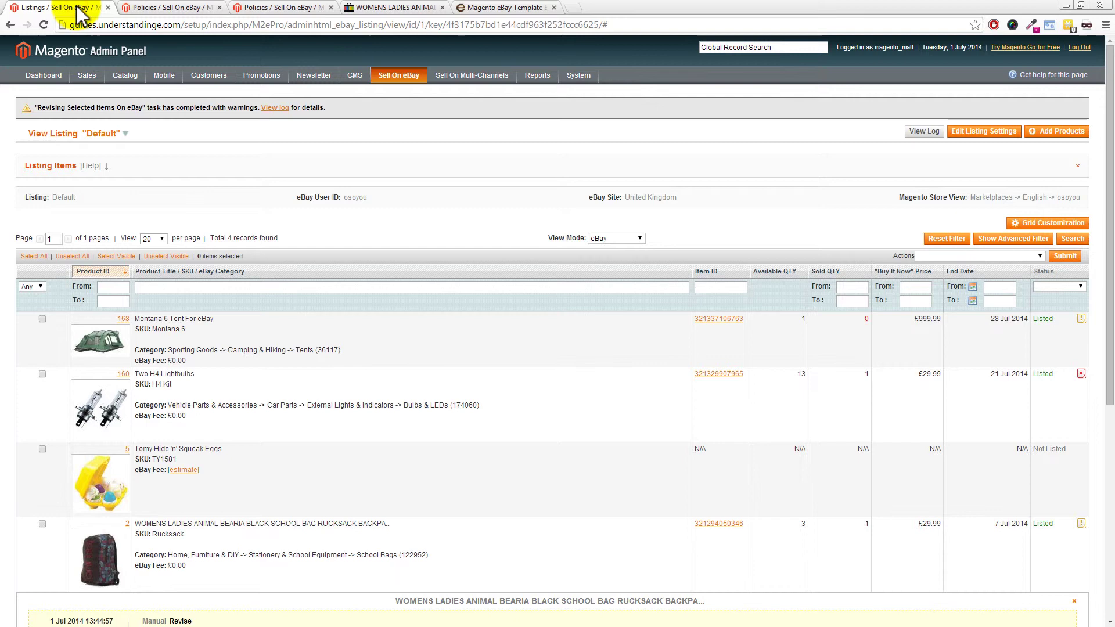
click(43, 524)
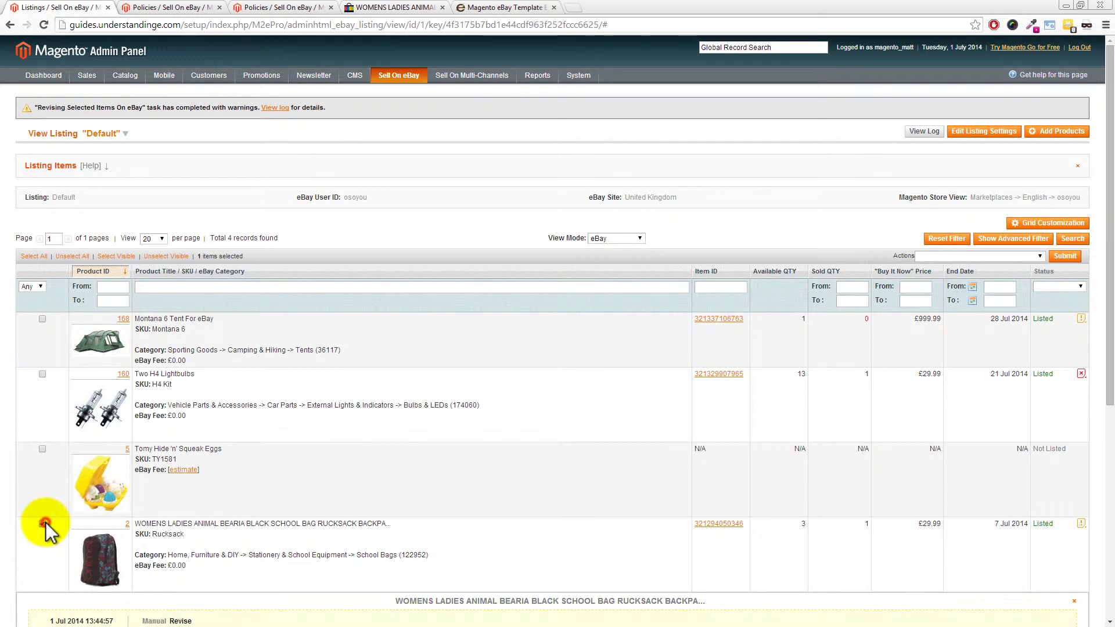
click(937, 257)
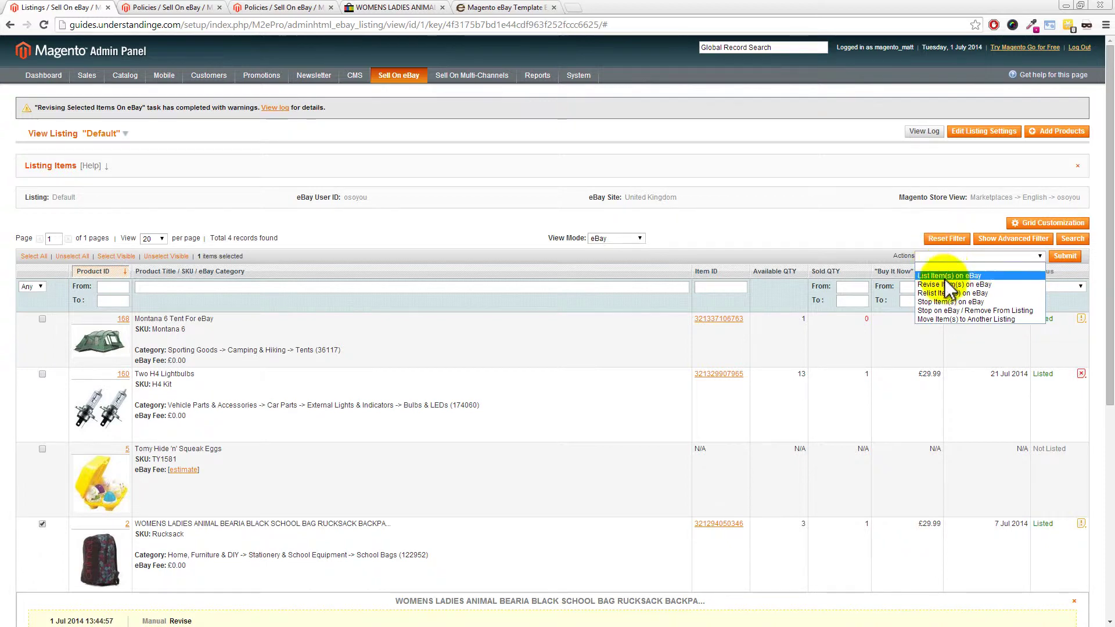
click(950, 285)
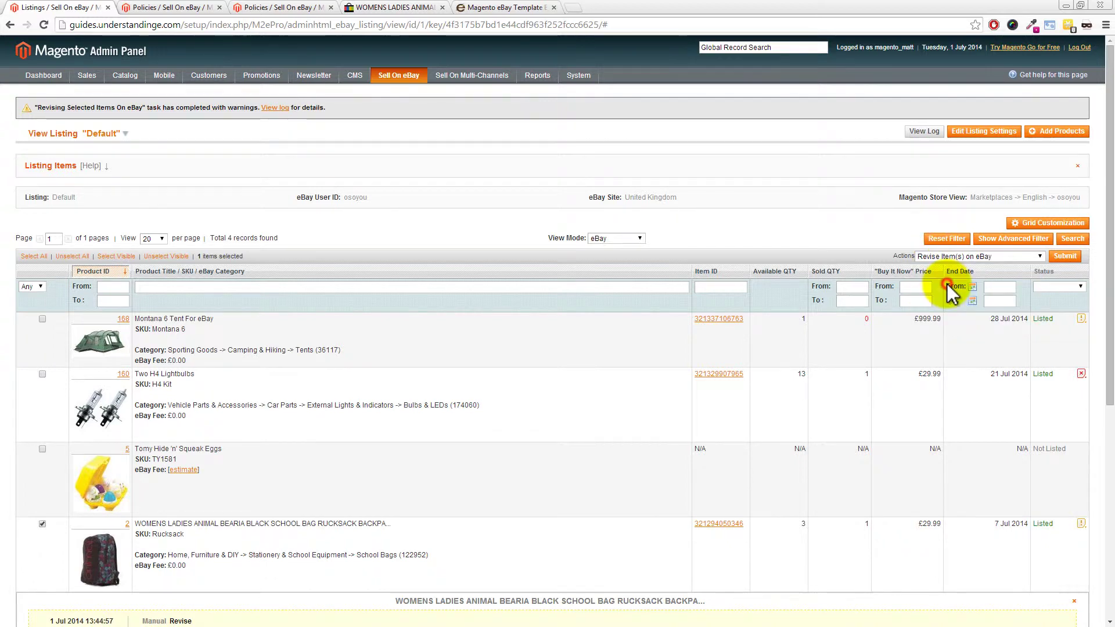
click(1064, 259)
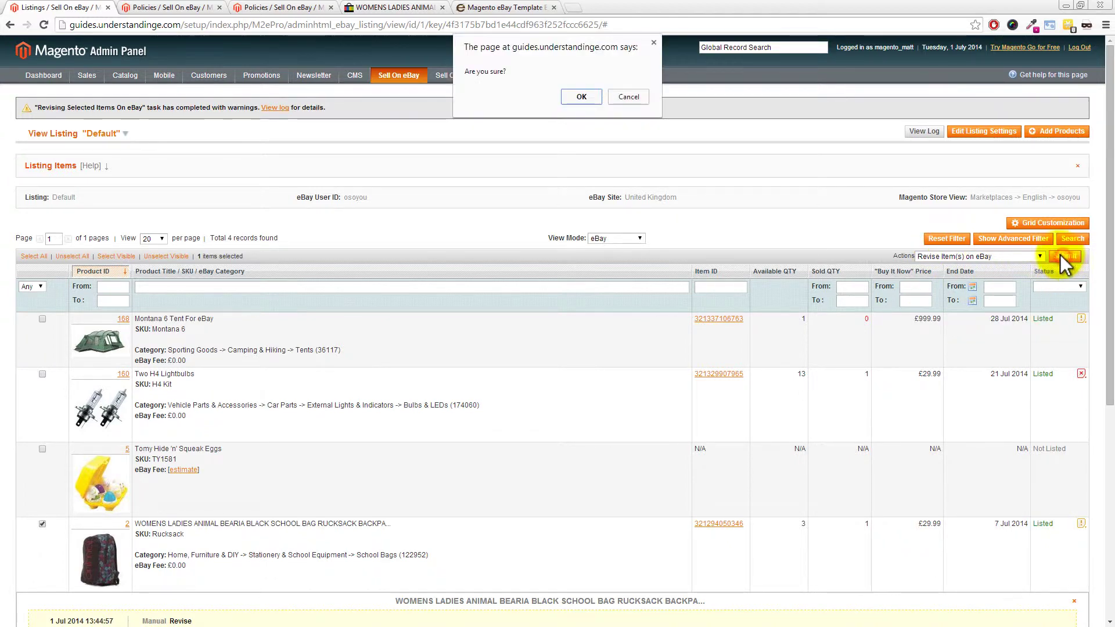
click(579, 97)
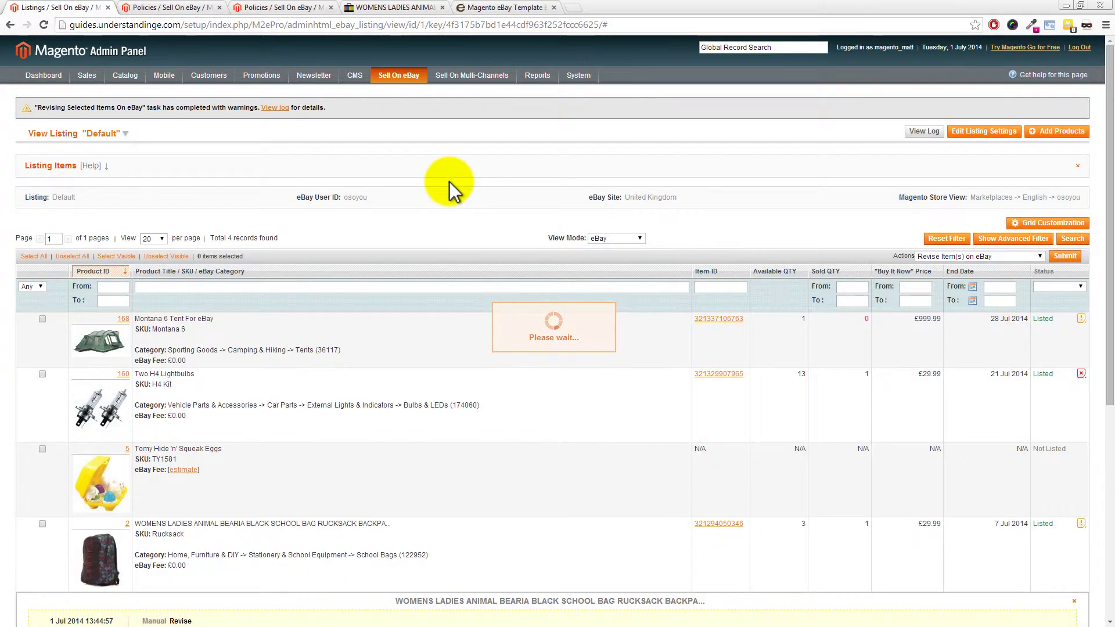
- Reload the live eBay rucksack listing page to display the new template
click(399, 9)
right_click(500, 171)
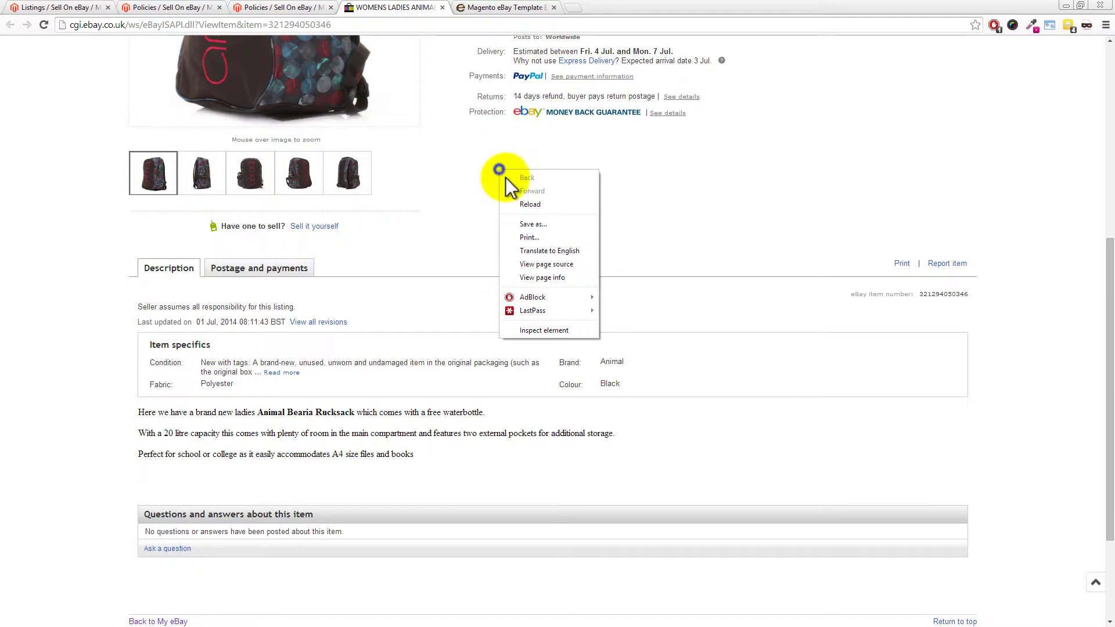
click(524, 203)
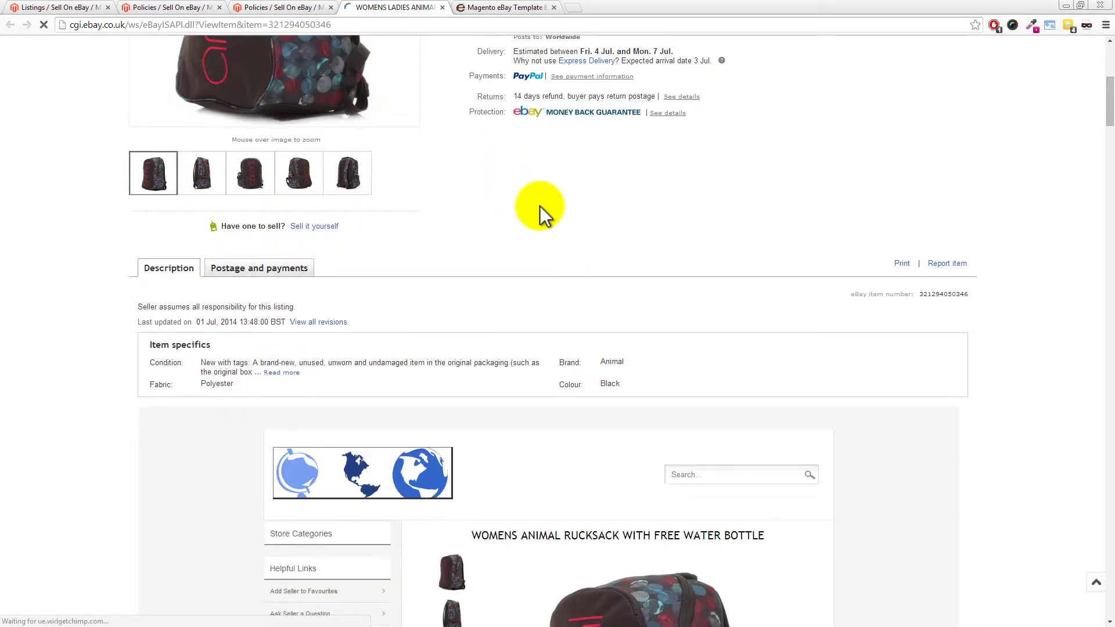
mouse_move(1110, 162)
mouse_down()
mouse_move(1103, 241)
mouse_move(1041, 249)
mouse_up()
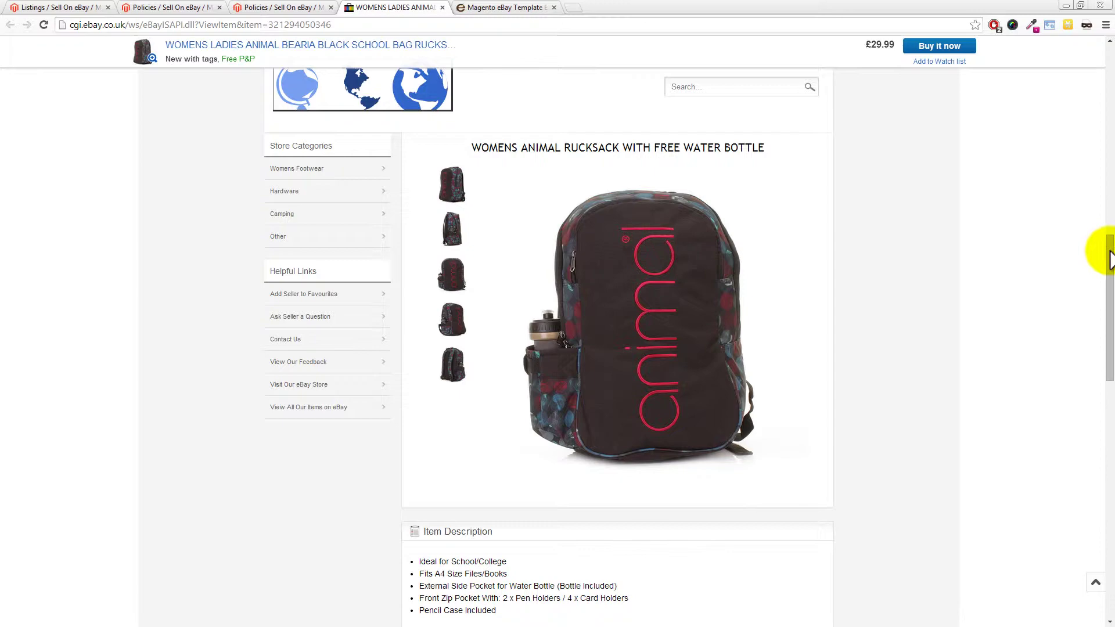
mouse_move(1103, 249)
mouse_down()
mouse_move(1109, 423)
mouse_move(1109, 397)
mouse_up()
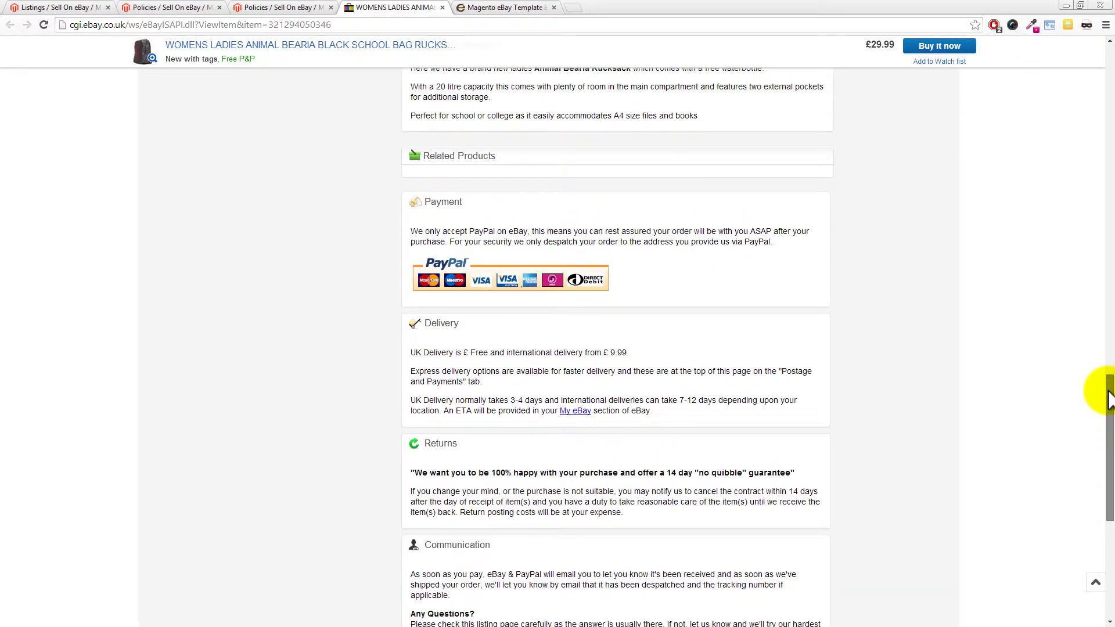